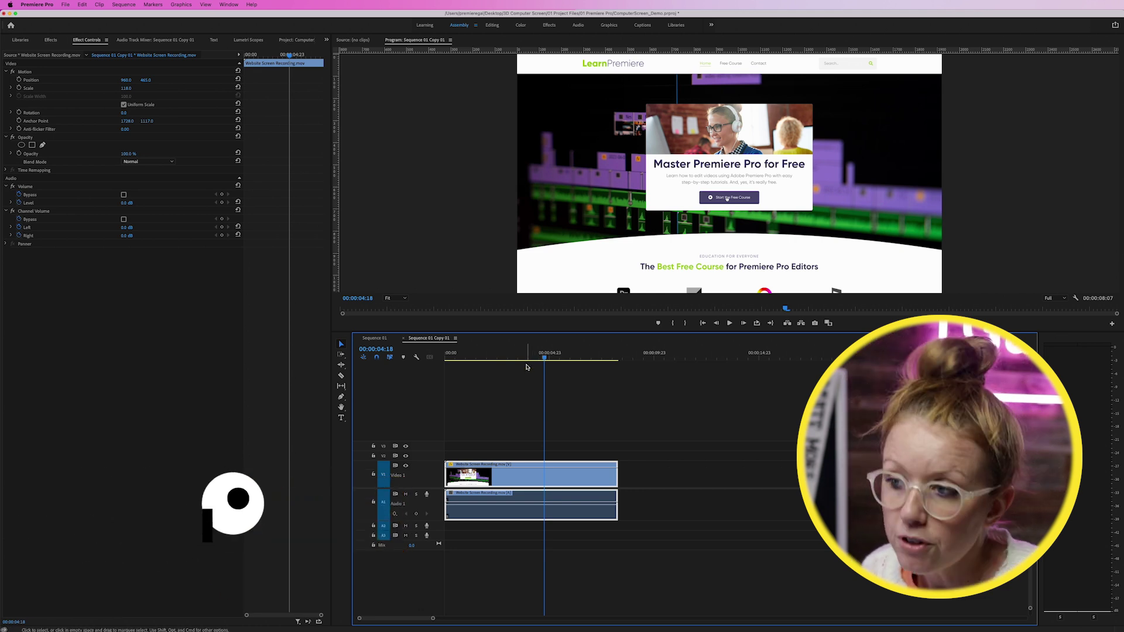
Step: Search the effects for '3d' and apply Perspective > Basic 3D to the screen recording clip
left_click(50, 41)
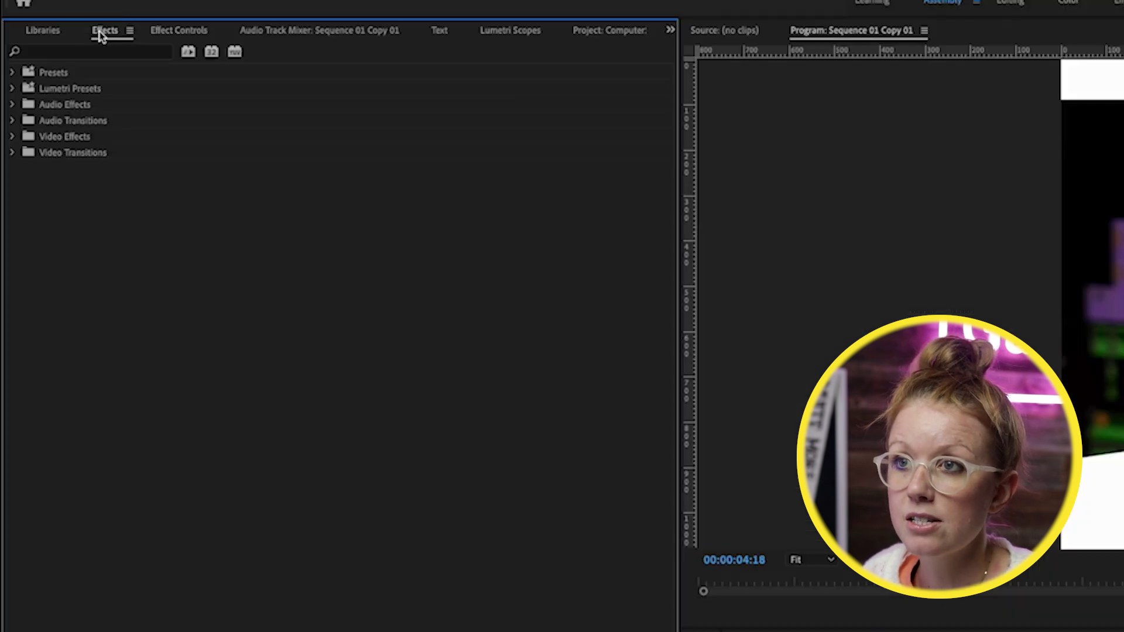
type("3")
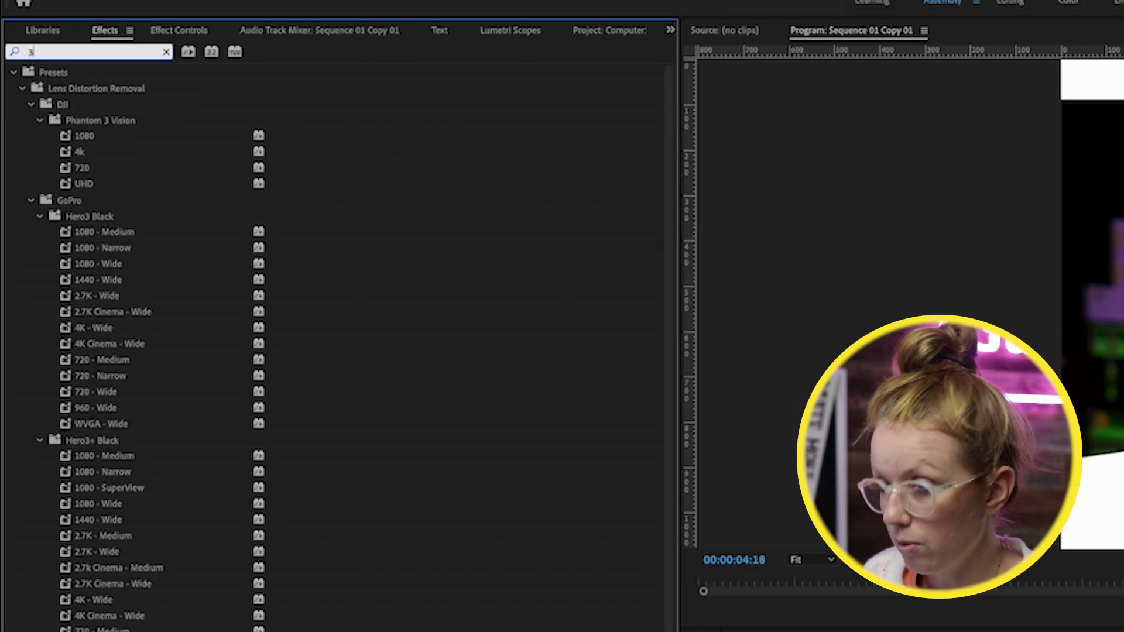
type("d")
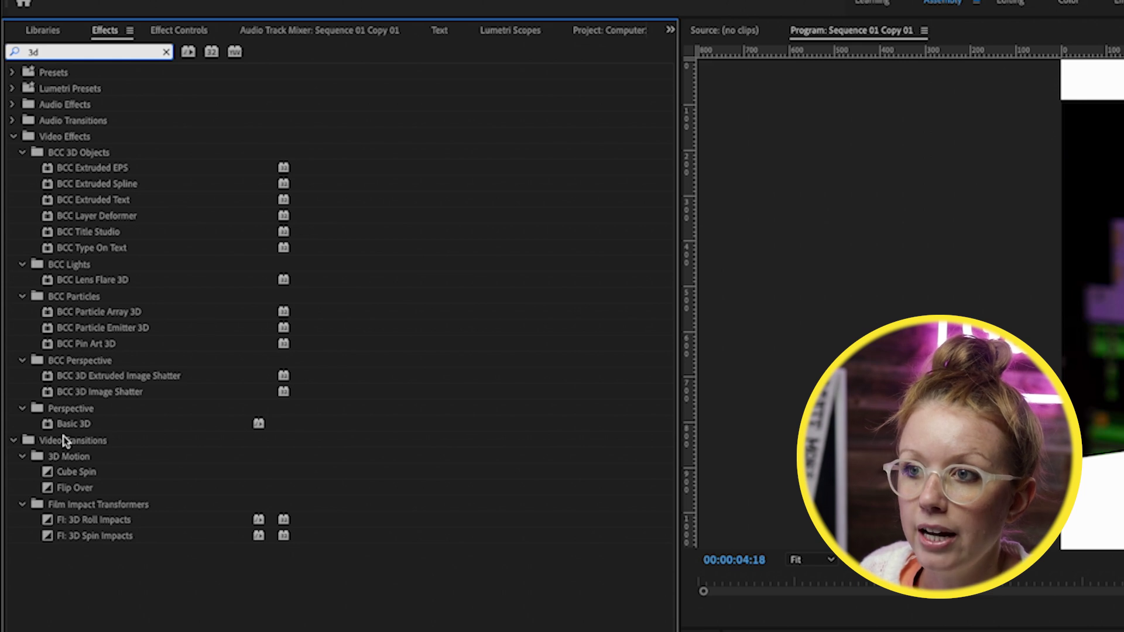
left_click(85, 423)
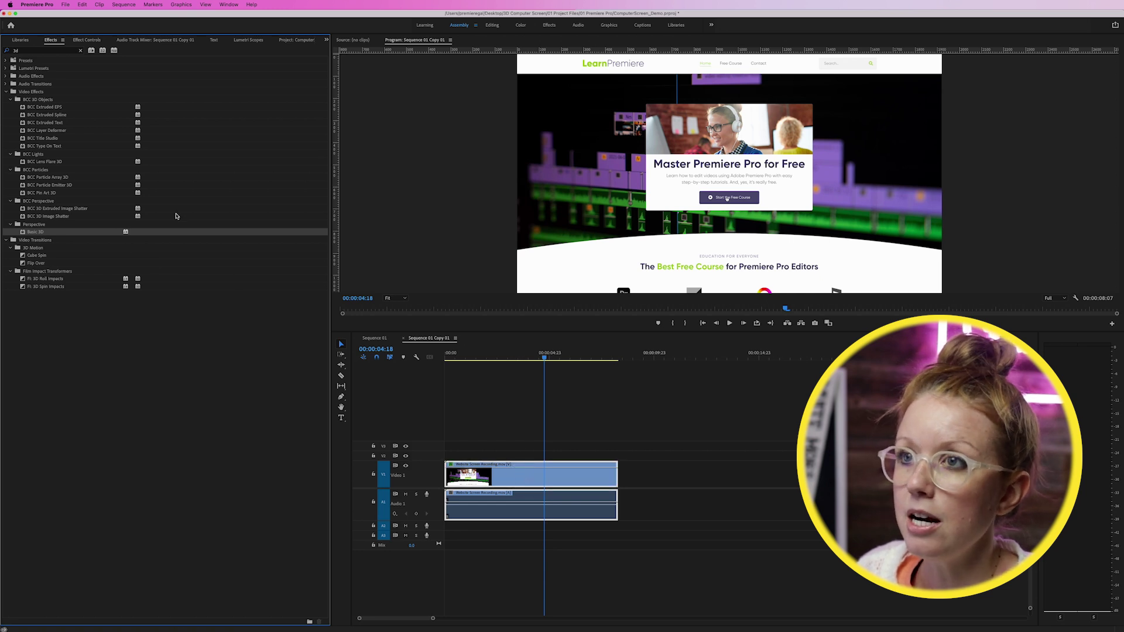
left_click(88, 40)
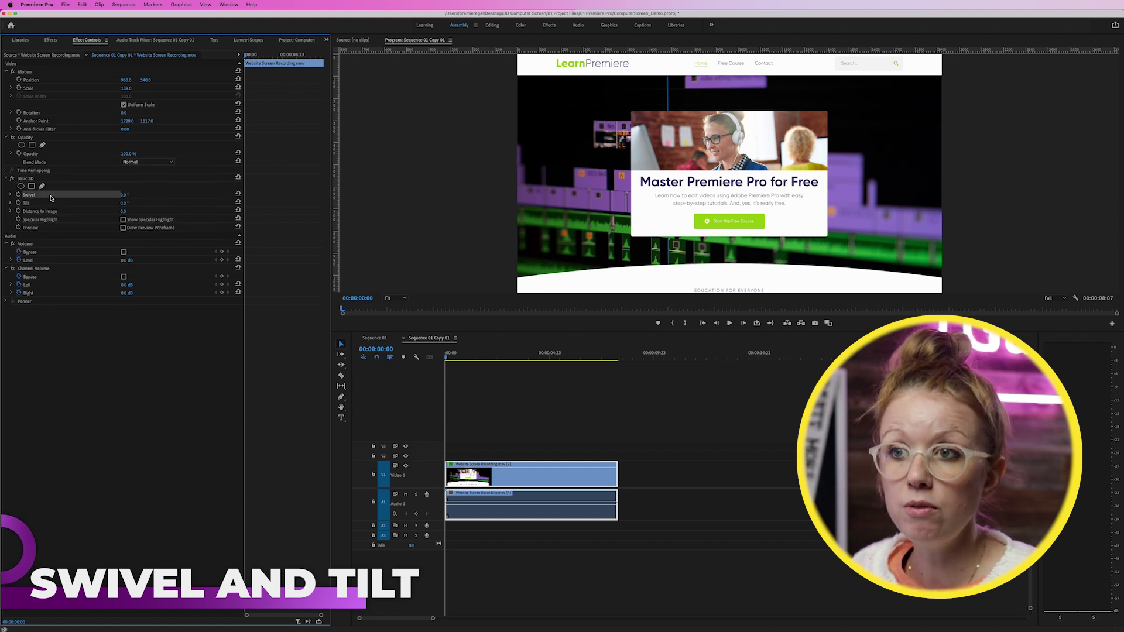
Step: Roughly swivel, tilt, enlarge and shift the screen recording toward the right
mouse_move(123, 195)
left_mouse_down()
mouse_move(152, 194)
mouse_move(132, 195)
left_mouse_up()
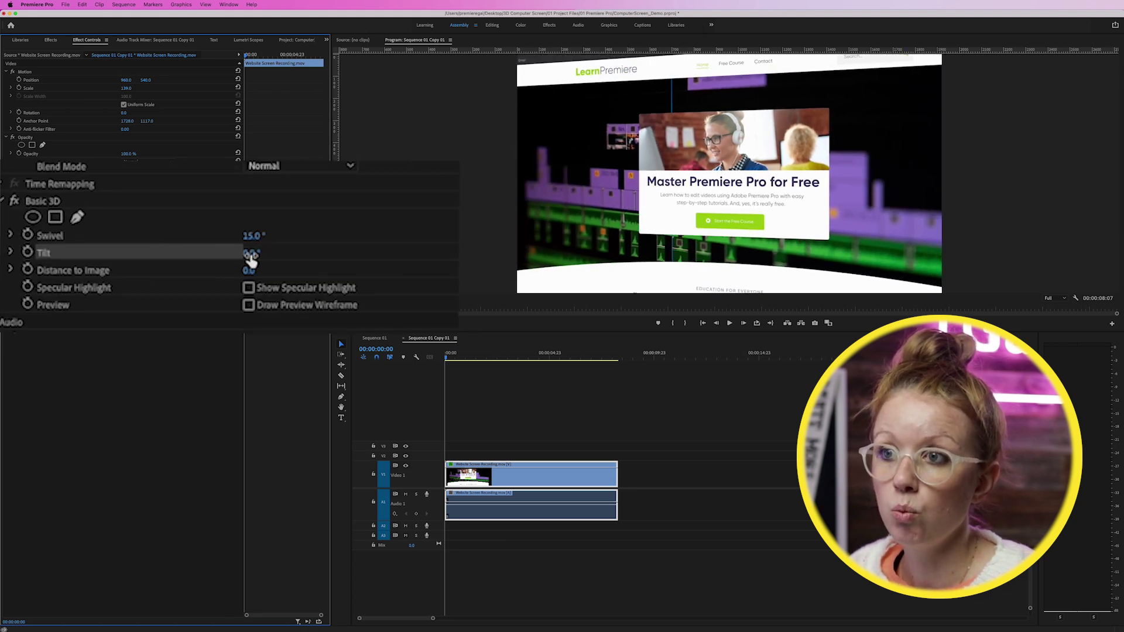
left_click_drag(125, 202, 140, 203)
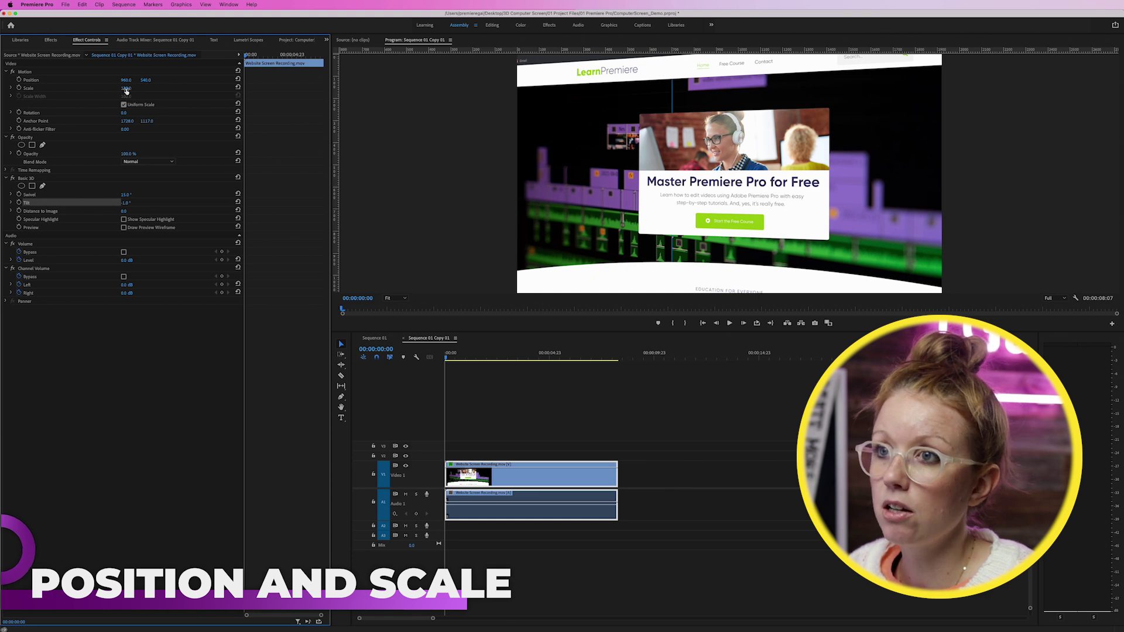
left_click_drag(126, 89, 131, 87)
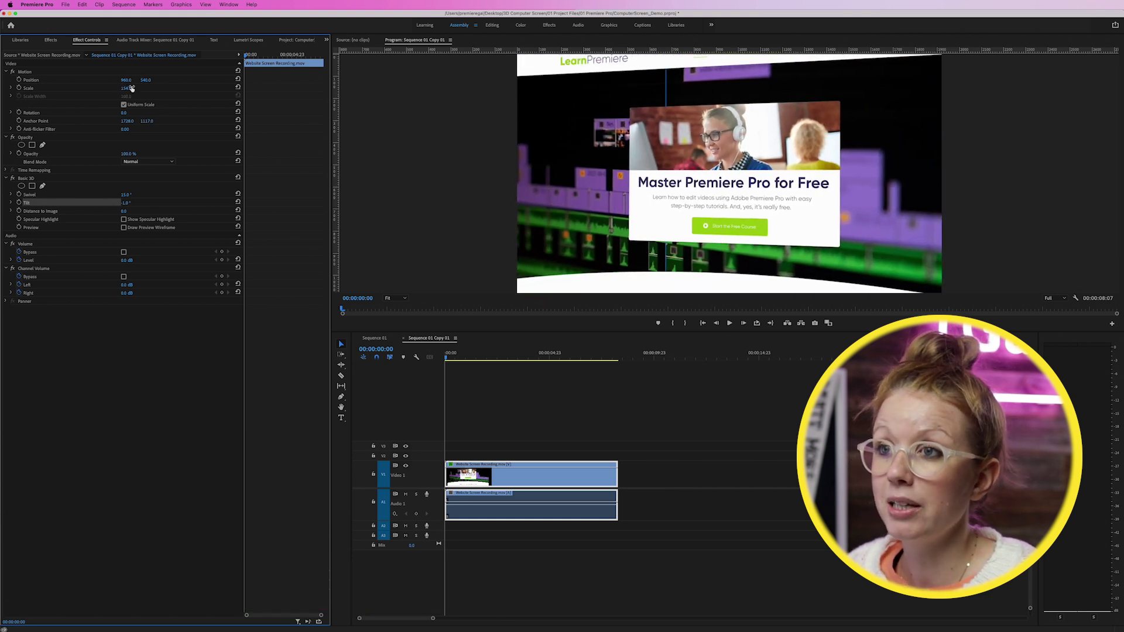
left_click_drag(147, 81, 159, 108)
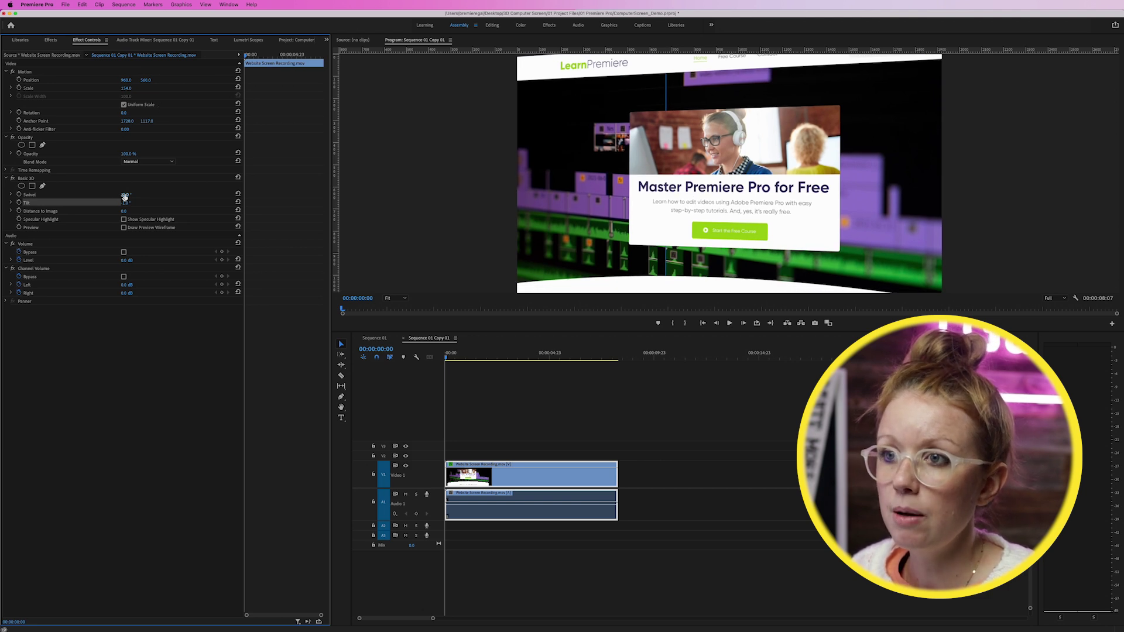
left_click_drag(124, 196, 110, 197)
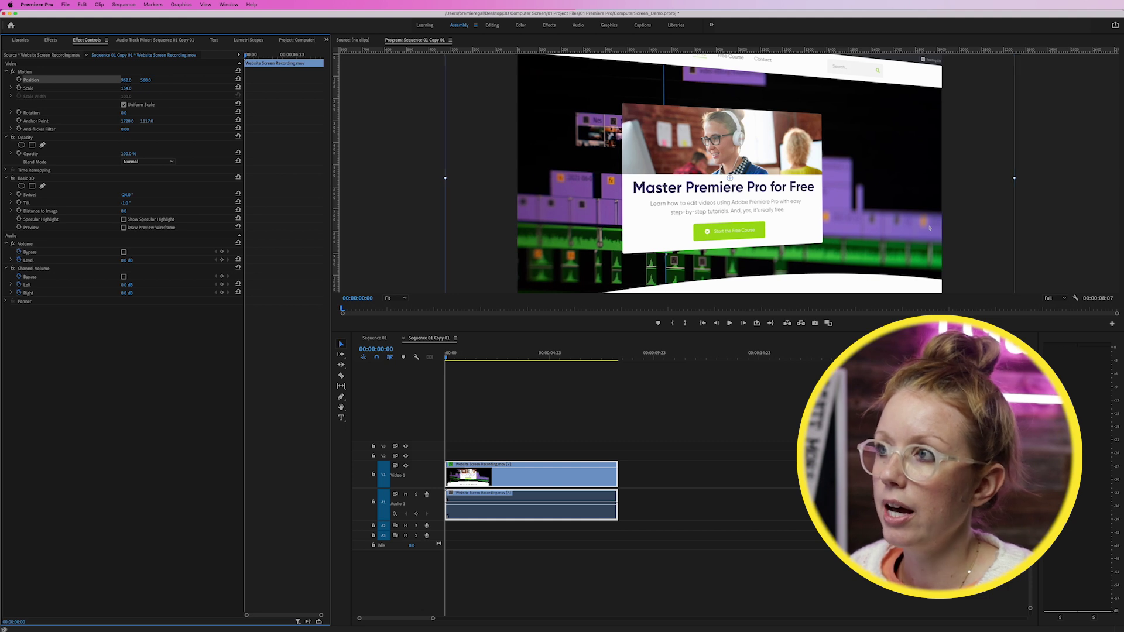
left_click_drag(126, 80, 176, 81)
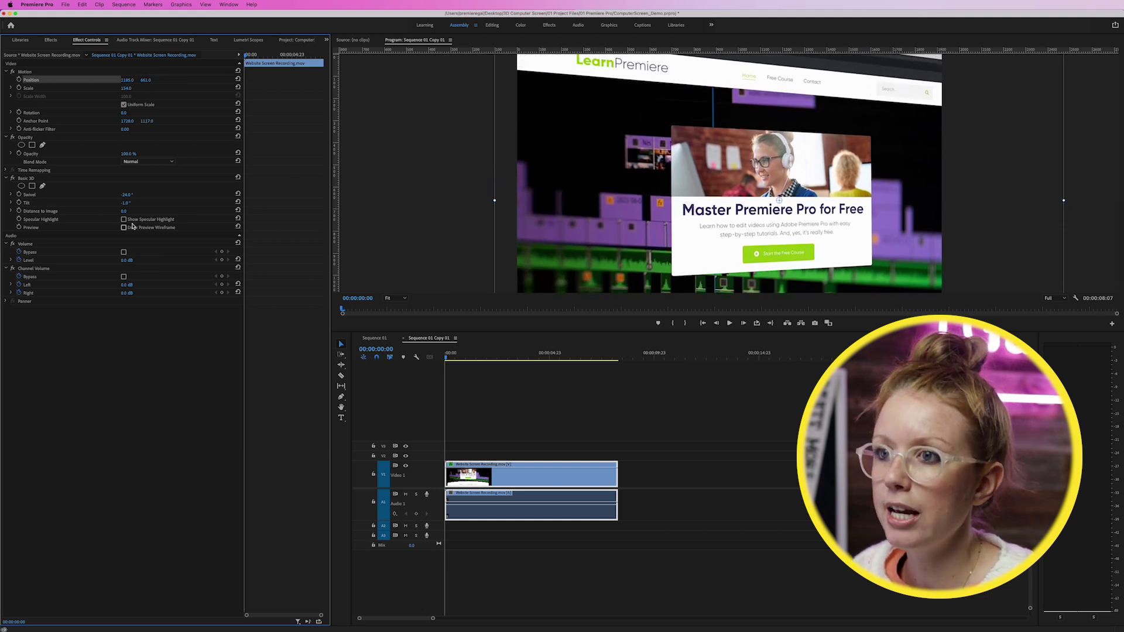
Step: Settle the Basic 3D swivel at -8° and tilt at -7°, and reposition the screen
left_click_drag(124, 202, 122, 203)
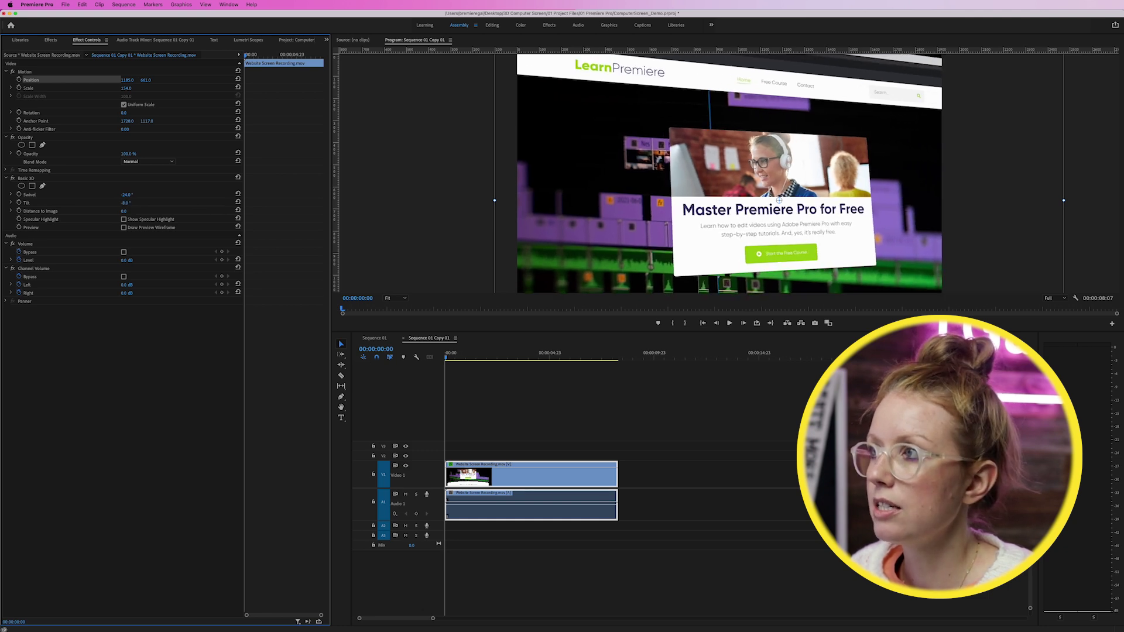
mouse_move(126, 197)
left_mouse_down()
mouse_move(111, 197)
mouse_move(135, 194)
left_mouse_up()
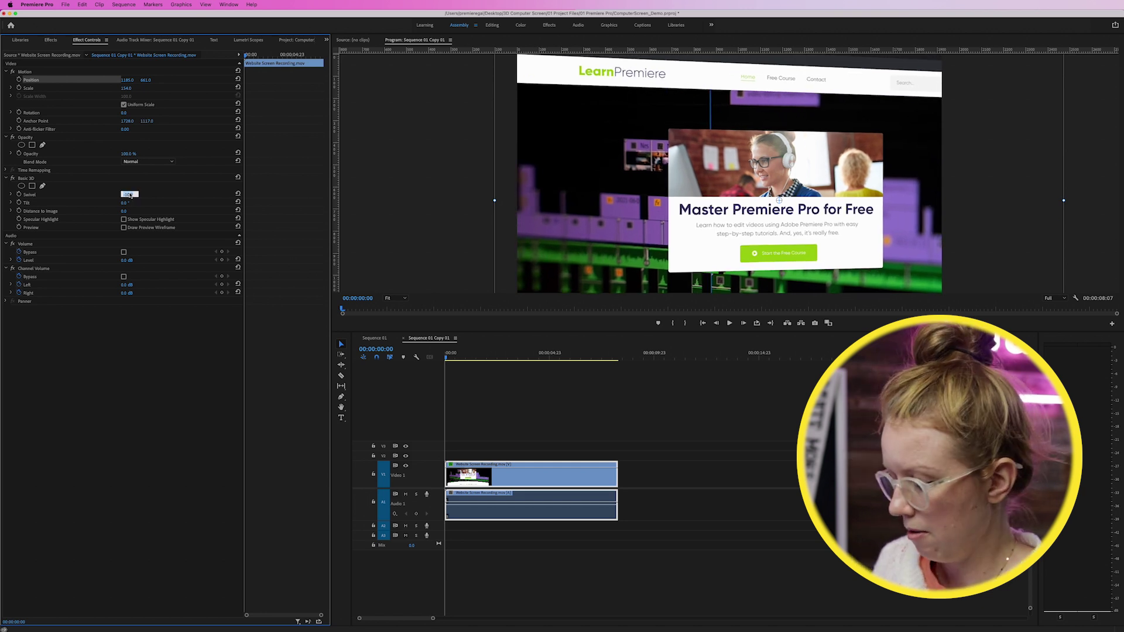
left_click_drag(126, 194, 130, 195)
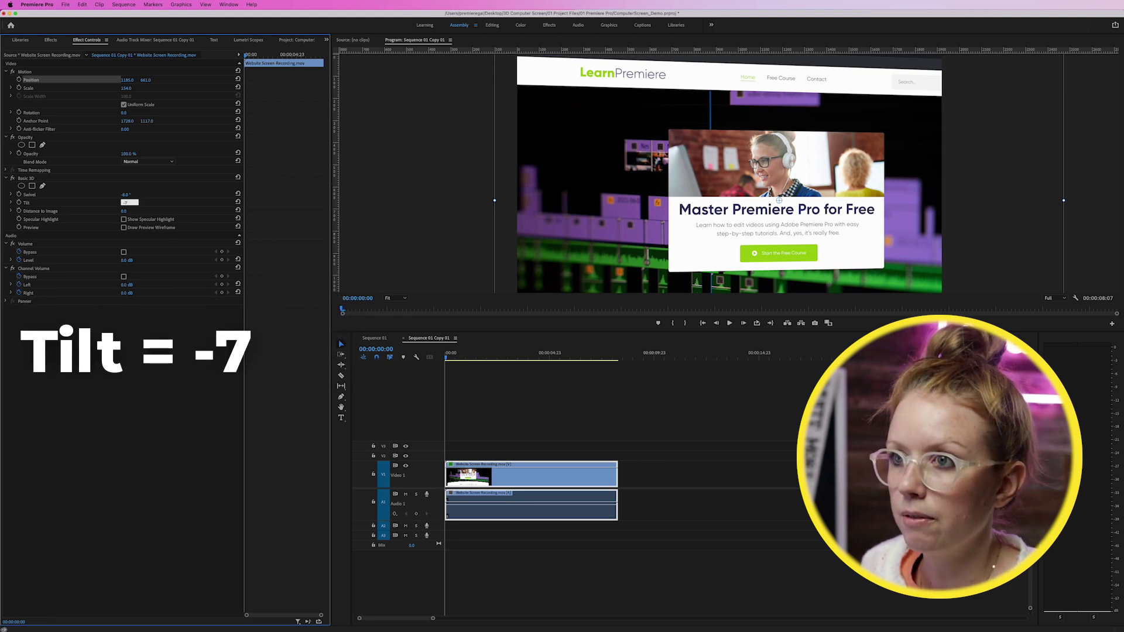
type("-7")
key("Return")
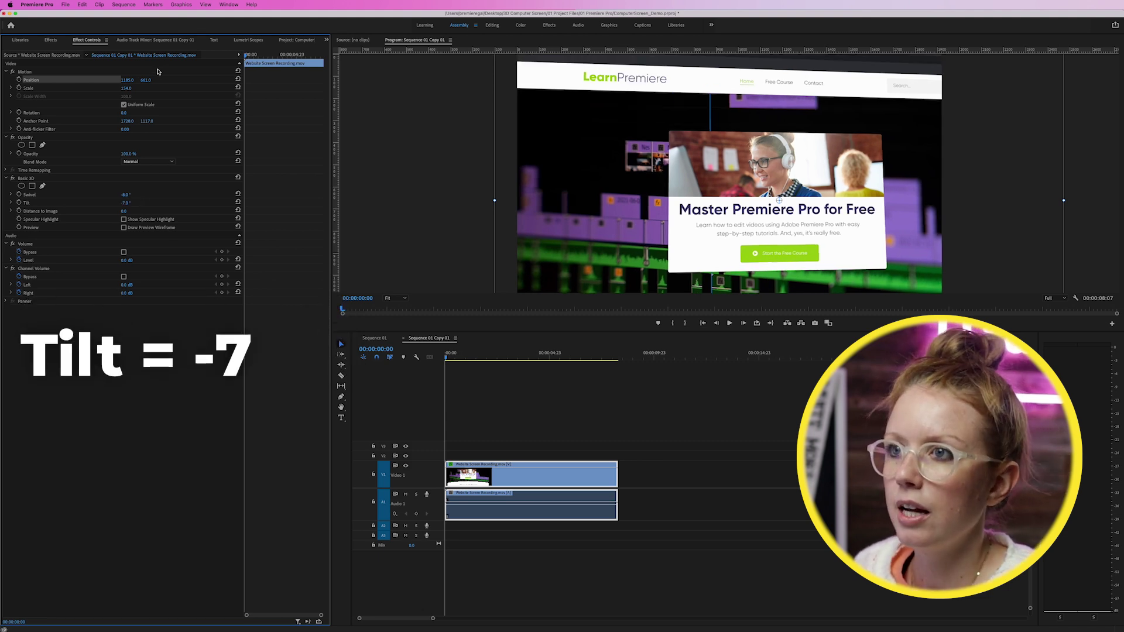
mouse_move(145, 80)
left_mouse_down()
mouse_move(104, 80)
mouse_move(179, 80)
left_mouse_up()
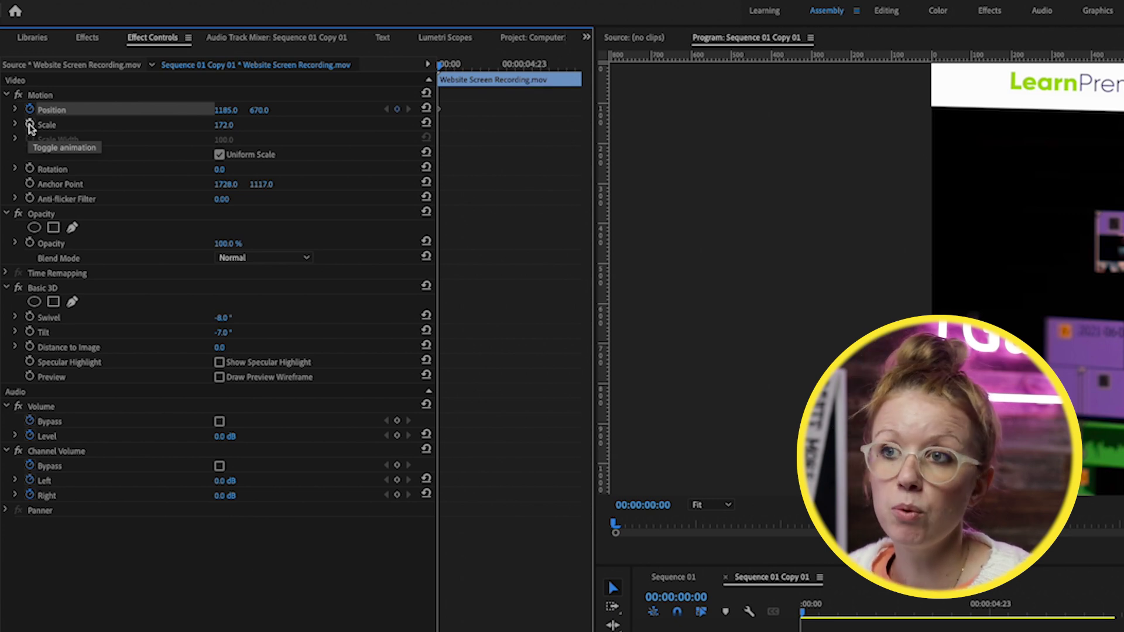
Step: Set starting keyframes for scale and for swivel and tilt at the clip start
left_click(29, 125)
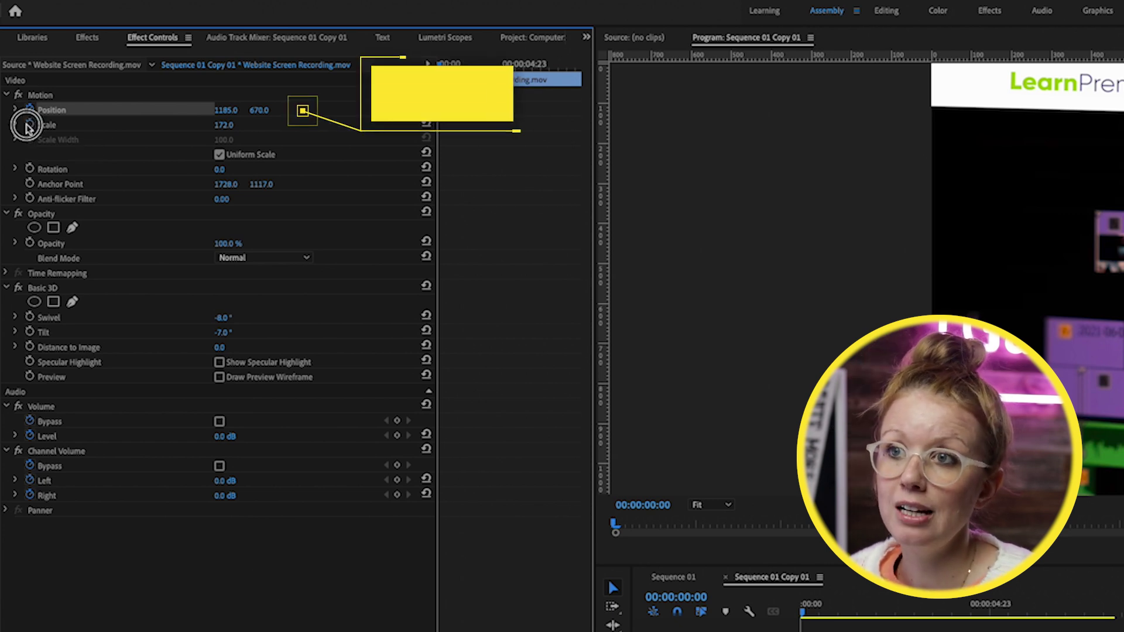
left_click(27, 317)
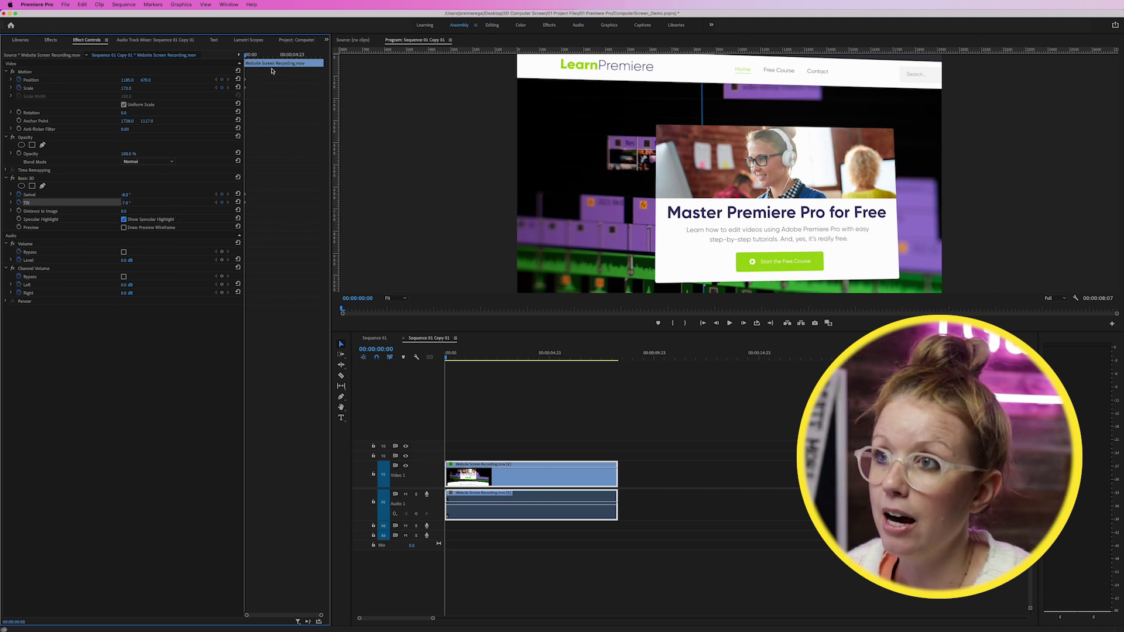
Step: At the clip end, keyframe the screen swiveled to 23°, tilted to -15°, and raised higher
left_click_drag(251, 57, 319, 63)
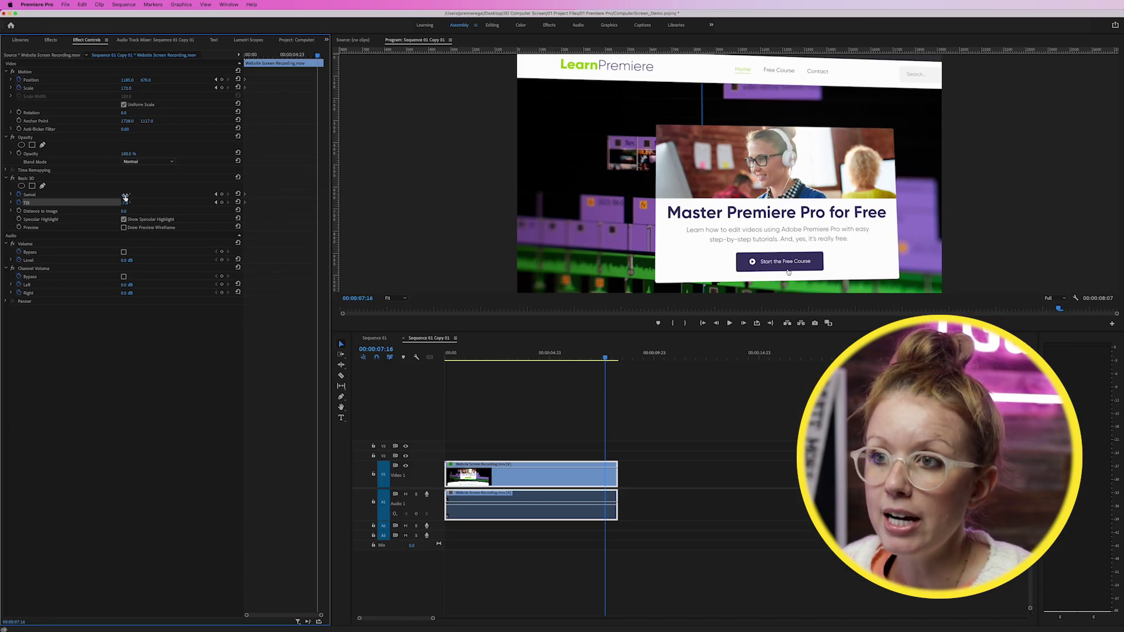
mouse_move(124, 198)
left_mouse_down()
mouse_move(143, 197)
mouse_move(129, 195)
left_mouse_up()
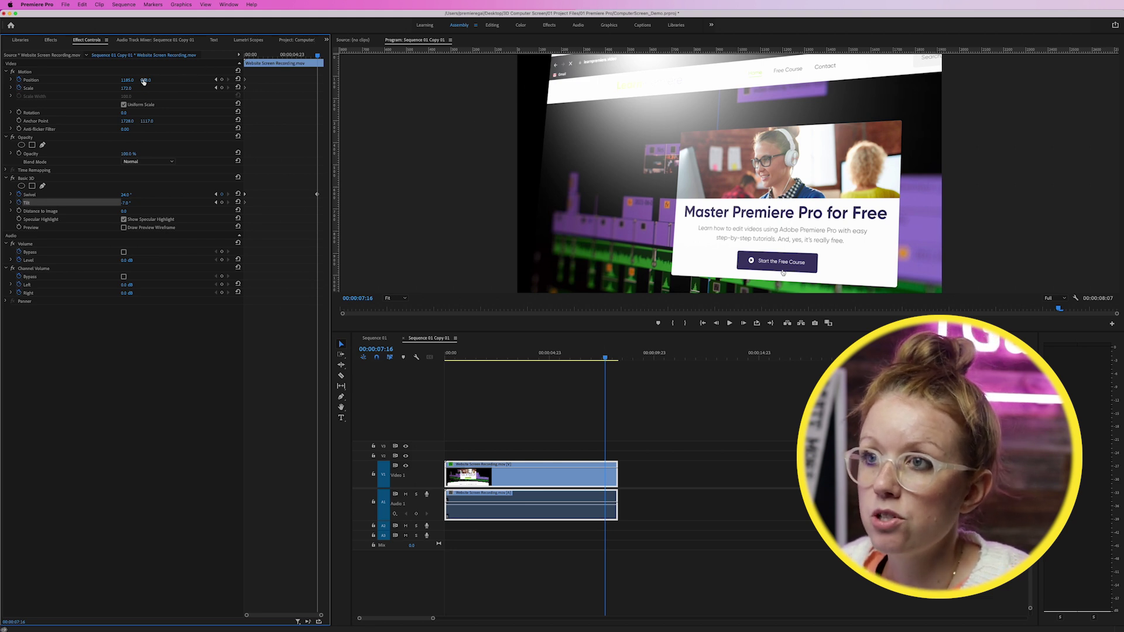
mouse_move(144, 80)
left_mouse_down()
mouse_move(93, 80)
mouse_move(170, 80)
mouse_move(132, 88)
left_mouse_up()
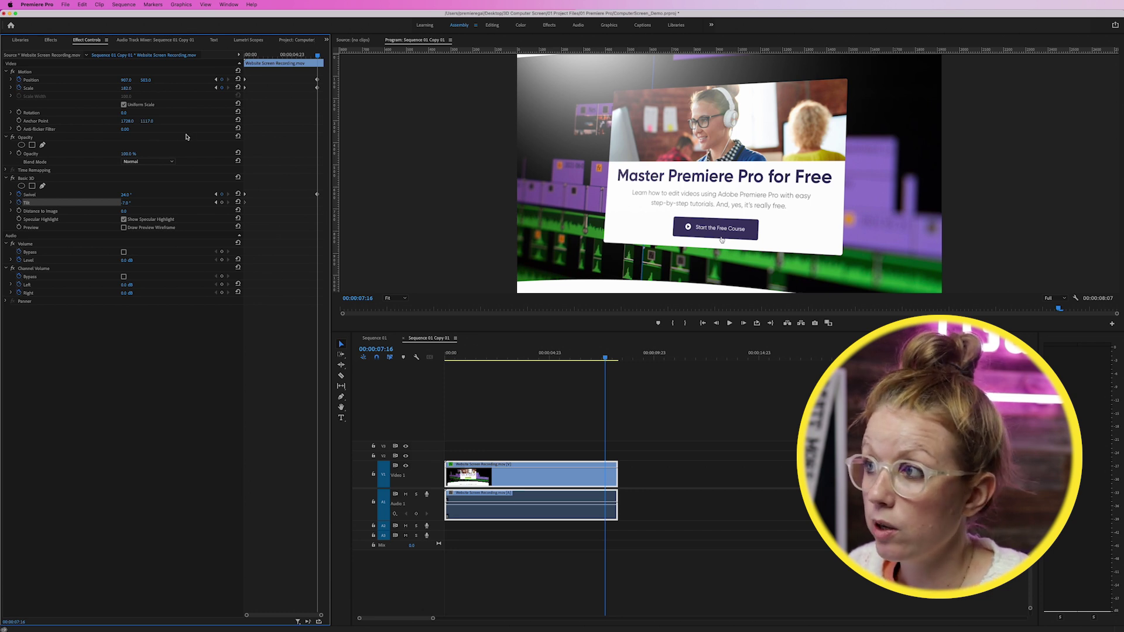
left_click_drag(123, 204, 115, 204)
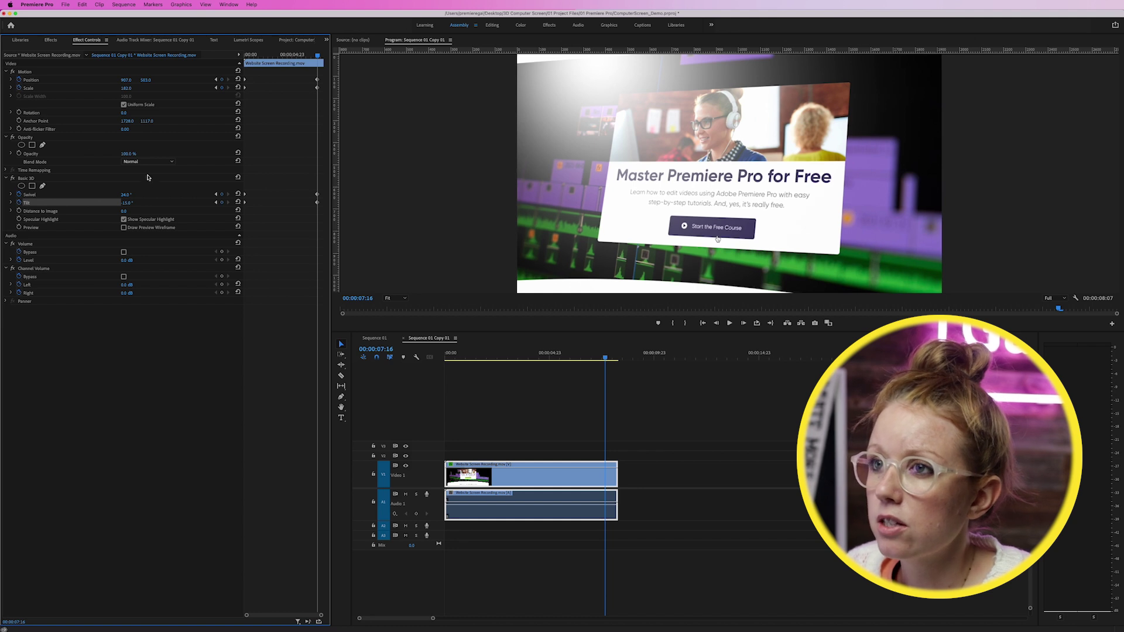
left_click_drag(142, 80, 135, 80)
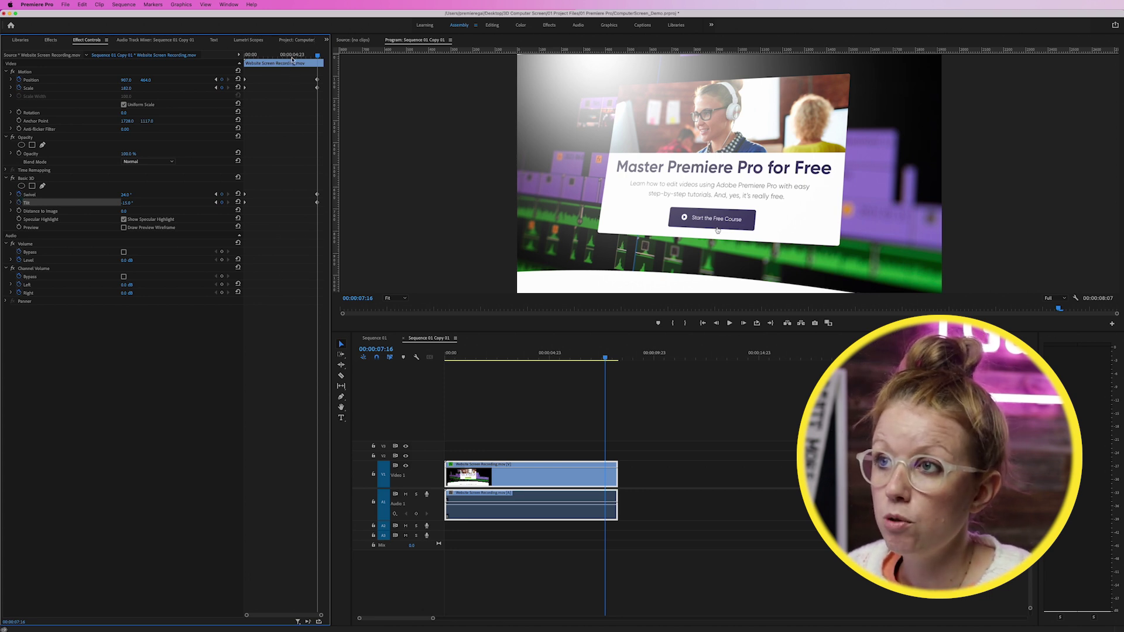
Step: Play the sequence from the beginning to preview the 3D swivel animation
key("Home")
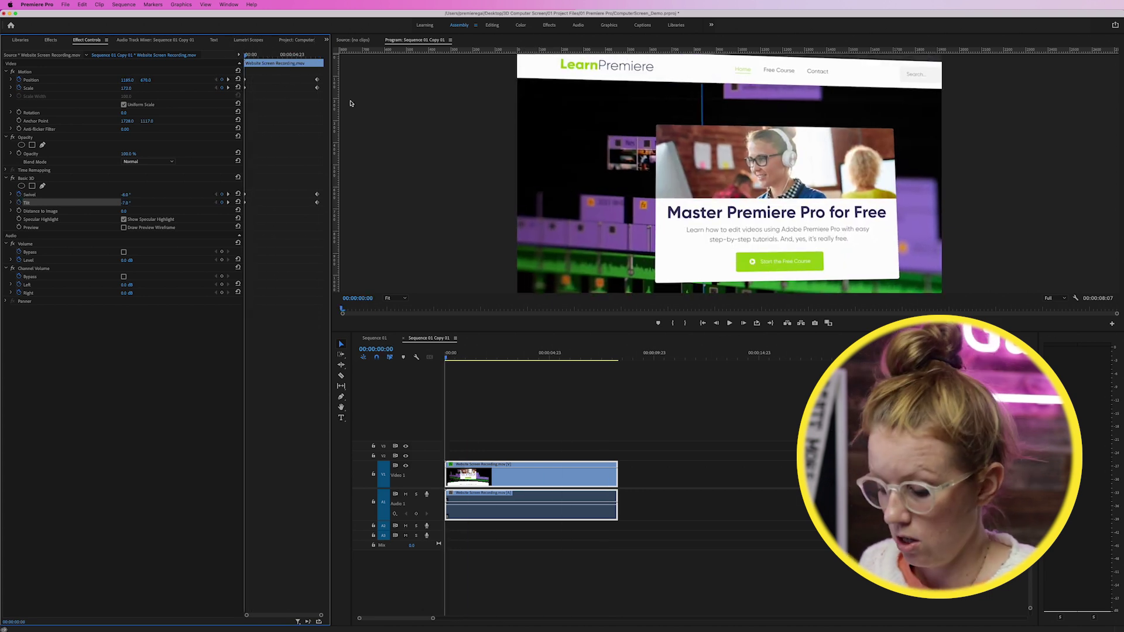
key("space")
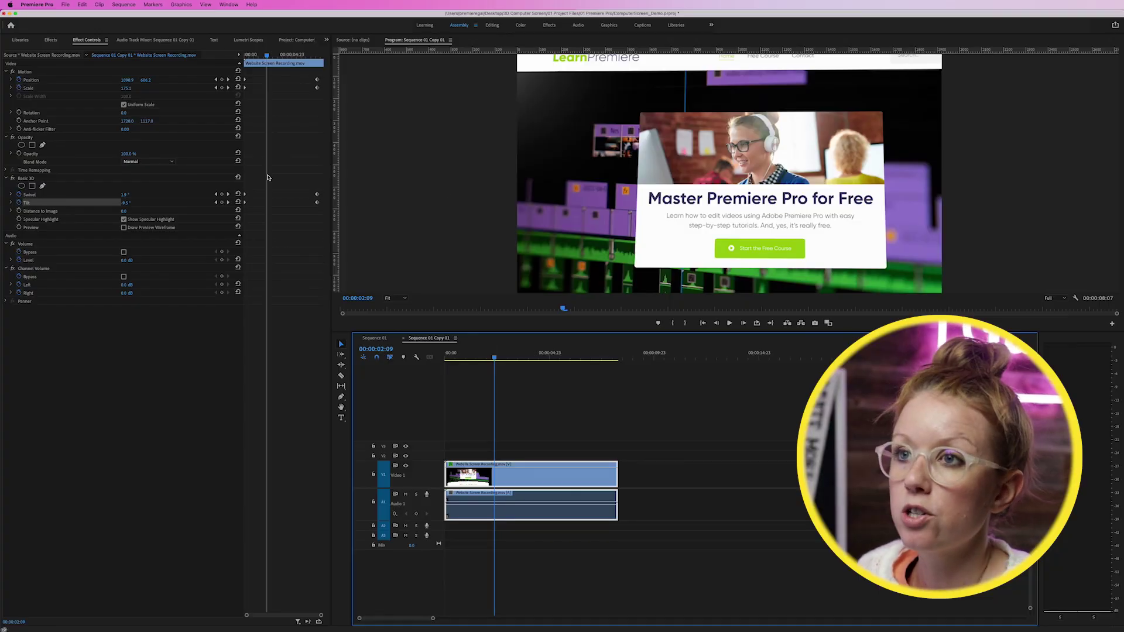
Step: Search 'gaussi', apply Gaussian Blur to the clip, and set Blurriness to 12
left_click(51, 40)
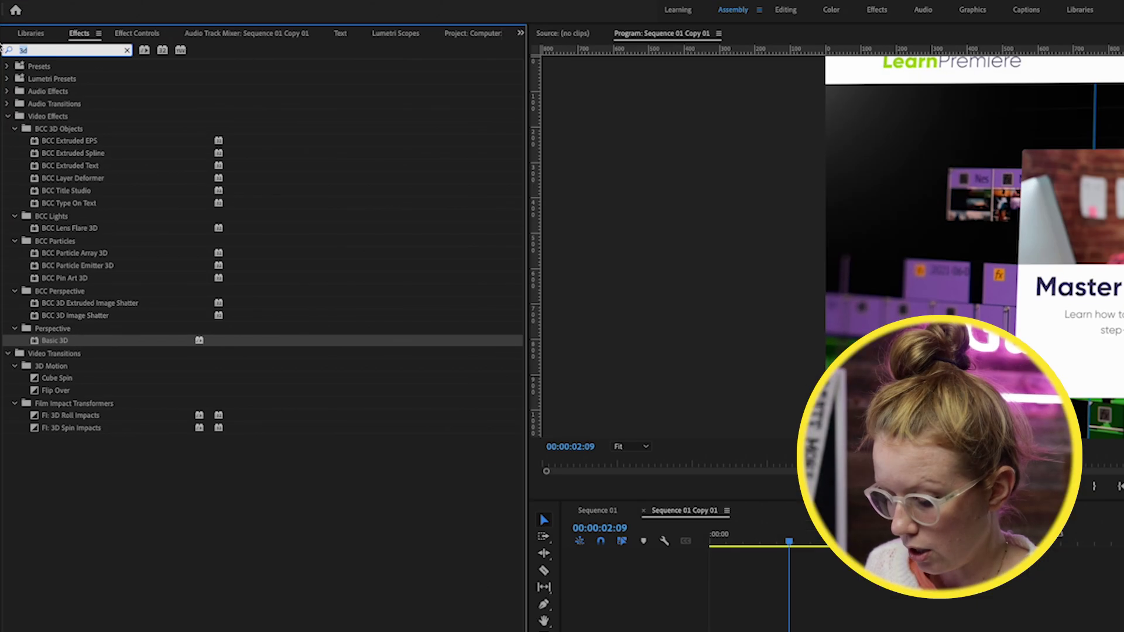
type("gaussi")
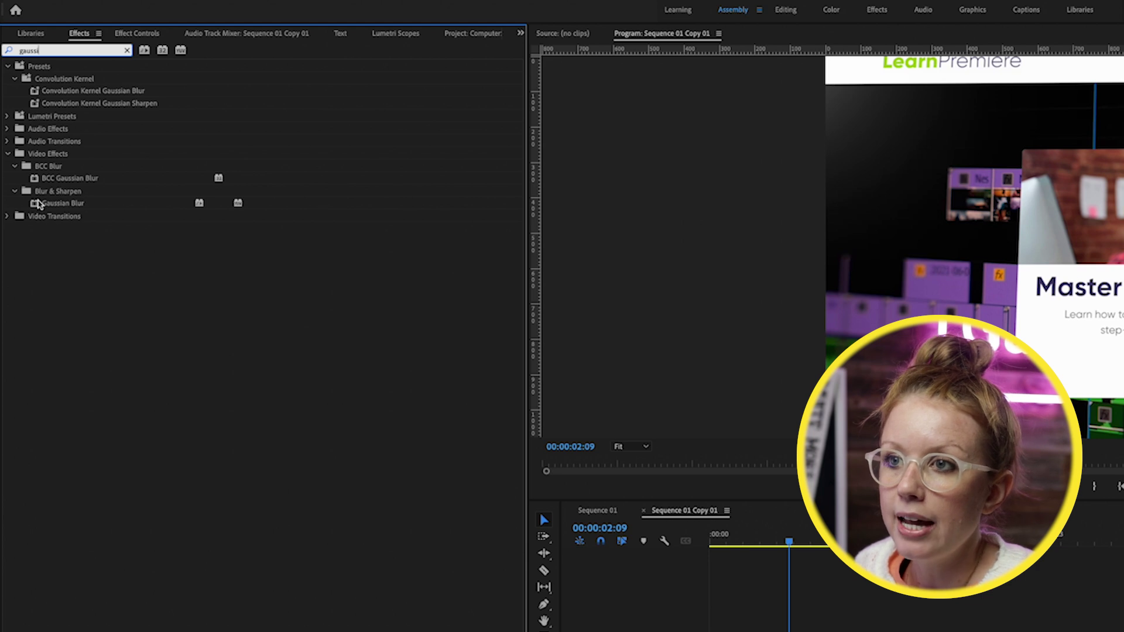
left_click(36, 206)
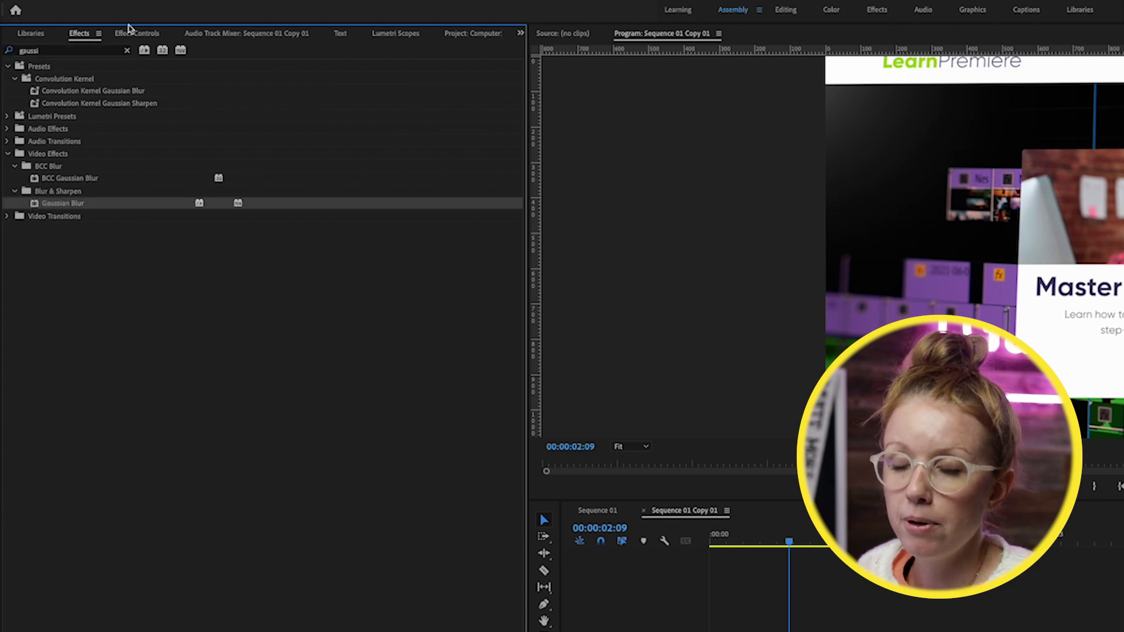
left_click(135, 34)
left_click(33, 235)
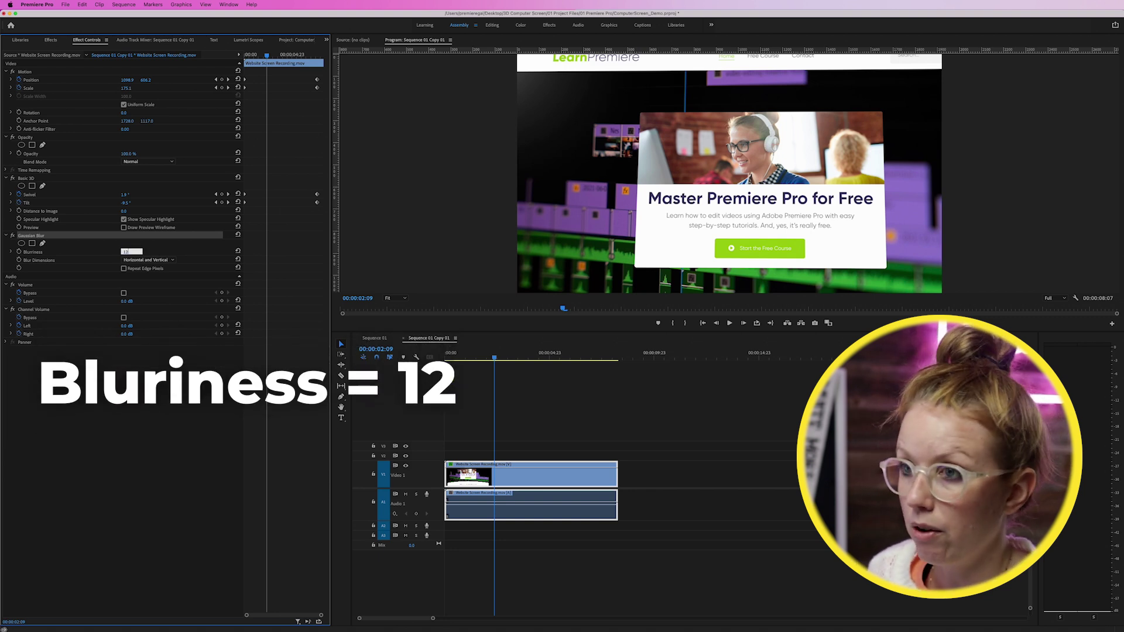
type("12")
key("Return")
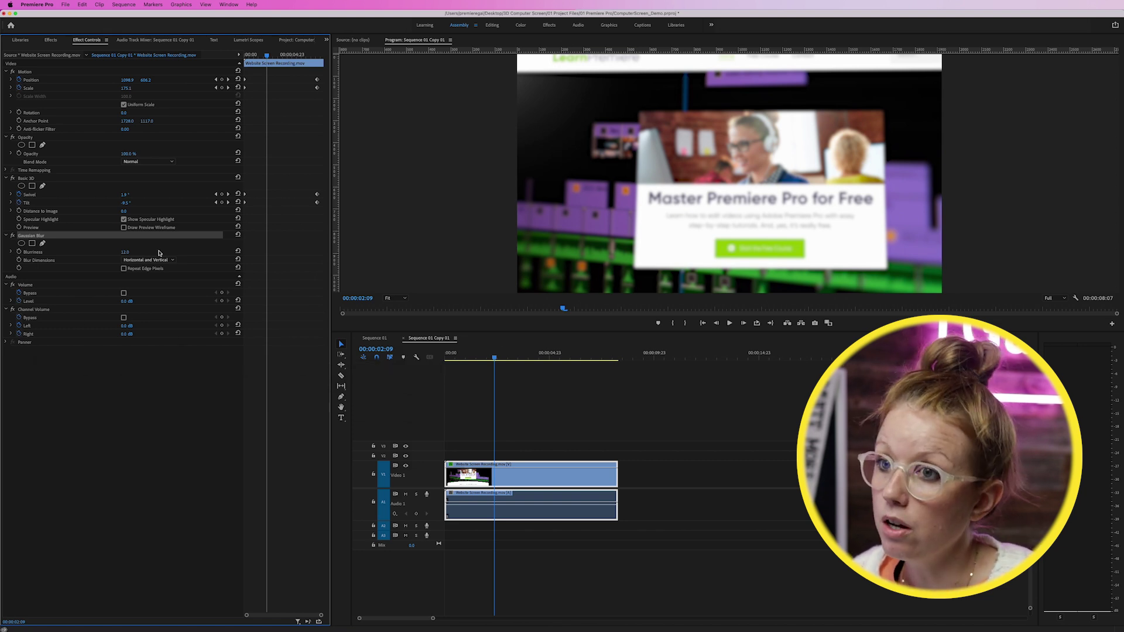
Step: Add an inverted ellipse mask to the Gaussian Blur at the clip's first frame
left_click(21, 244)
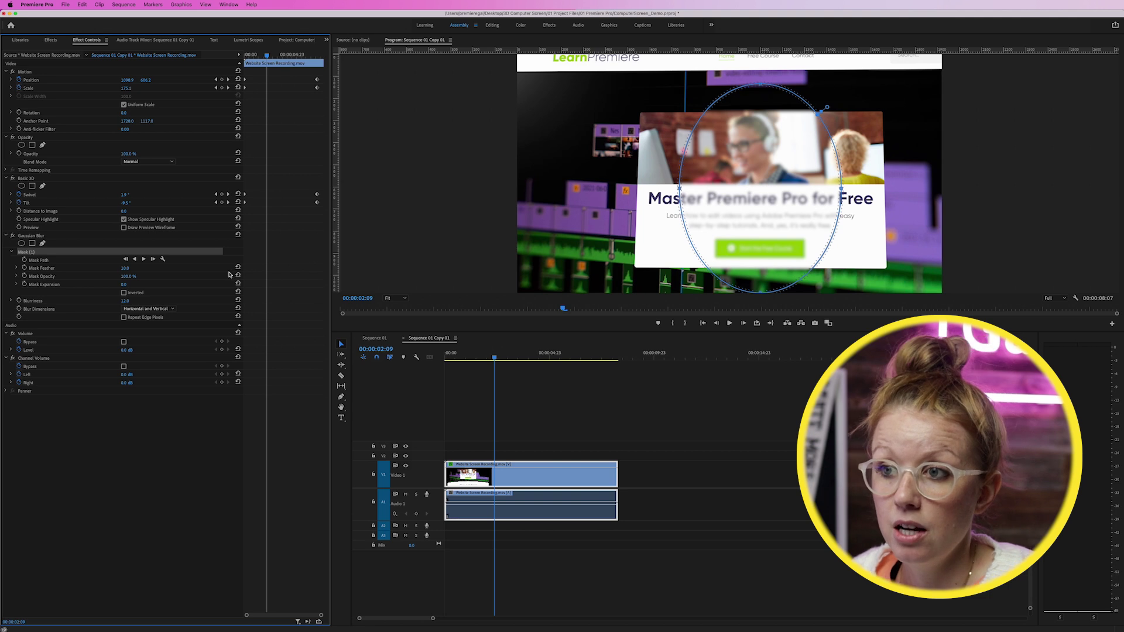
left_click(124, 293)
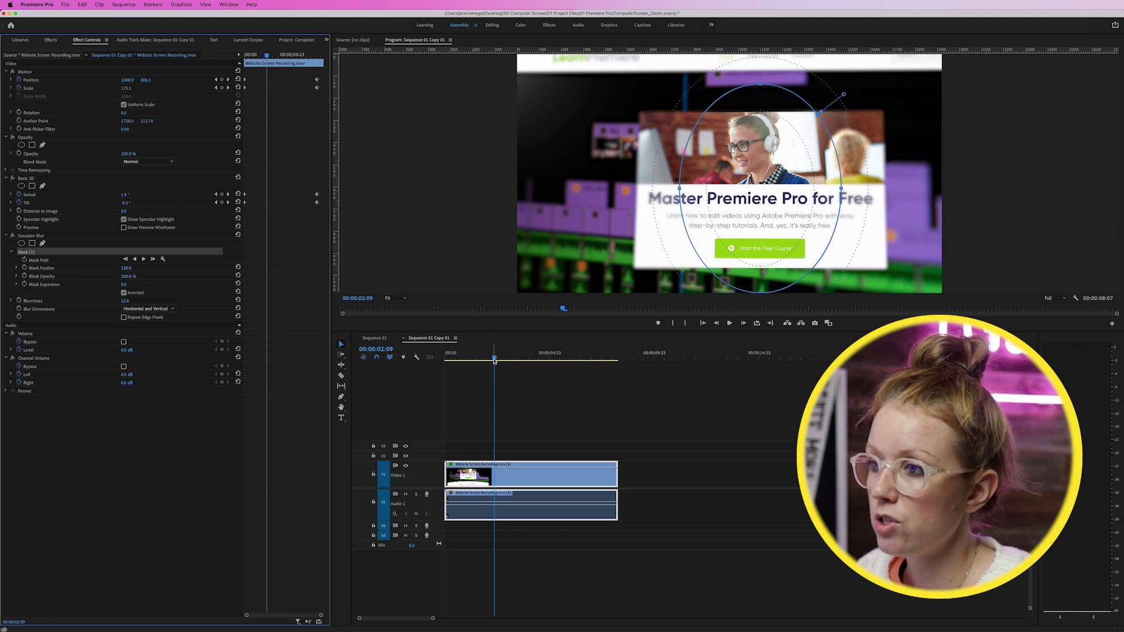
left_click_drag(494, 360, 409, 359)
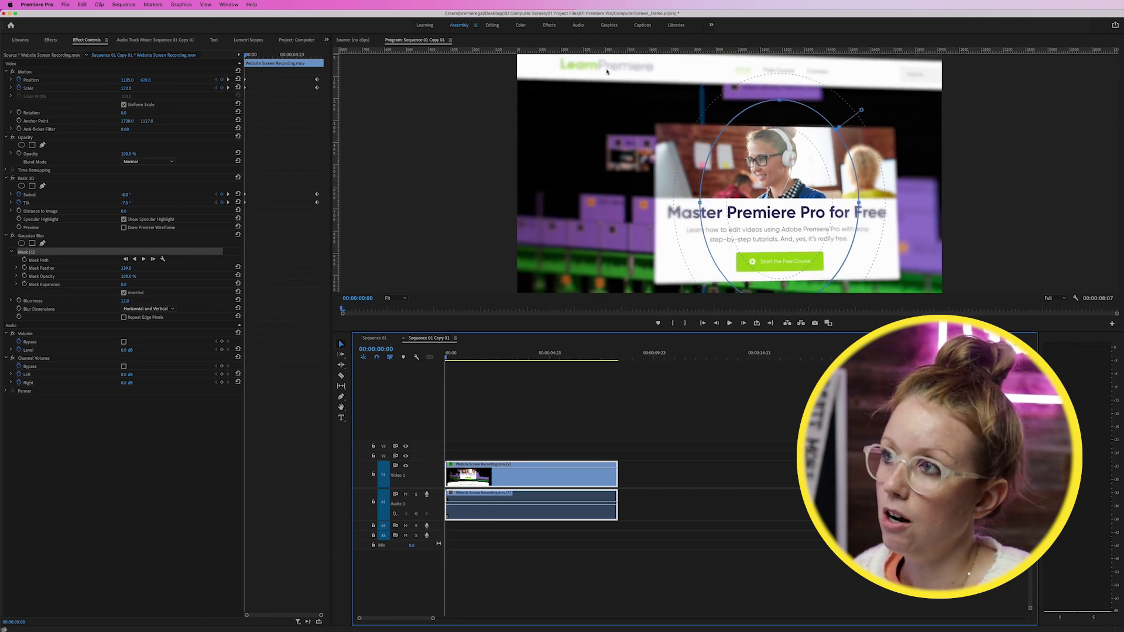
Step: Reshape and move the oval mask to cover the LearnPremiere header
left_click_drag(702, 205, 611, 204)
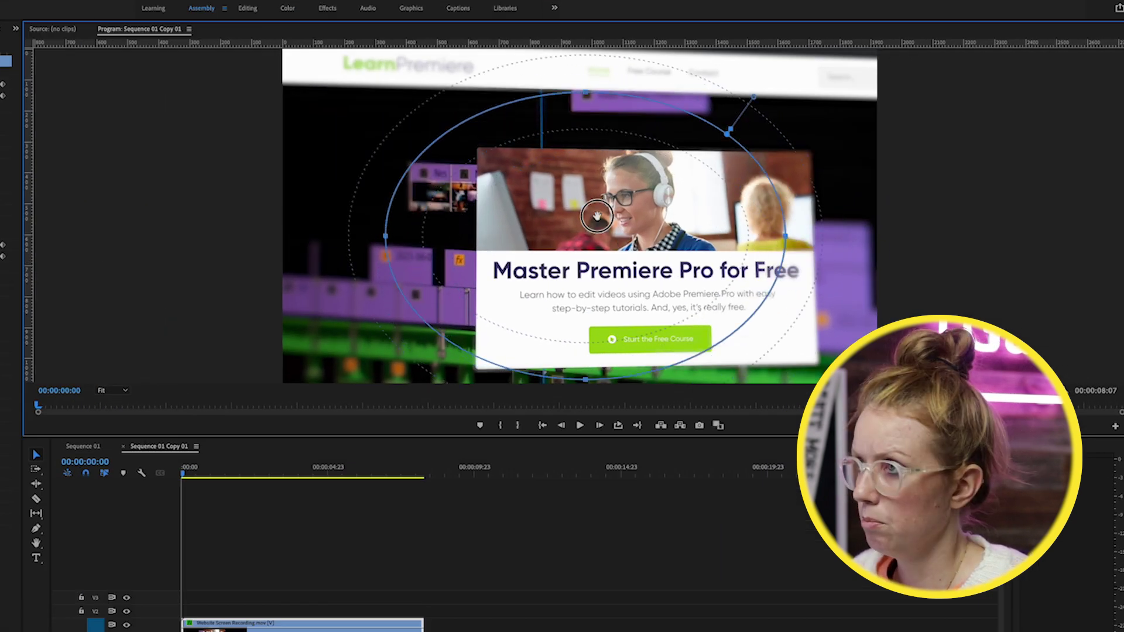
left_click_drag(609, 246, 446, 70)
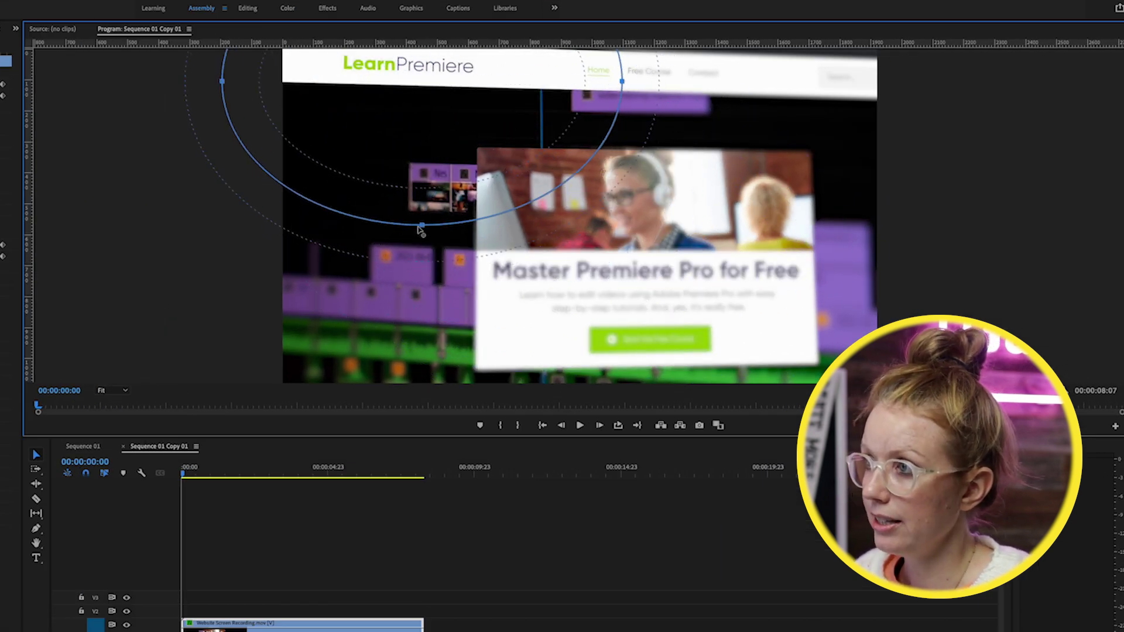
left_click_drag(420, 226, 422, 172)
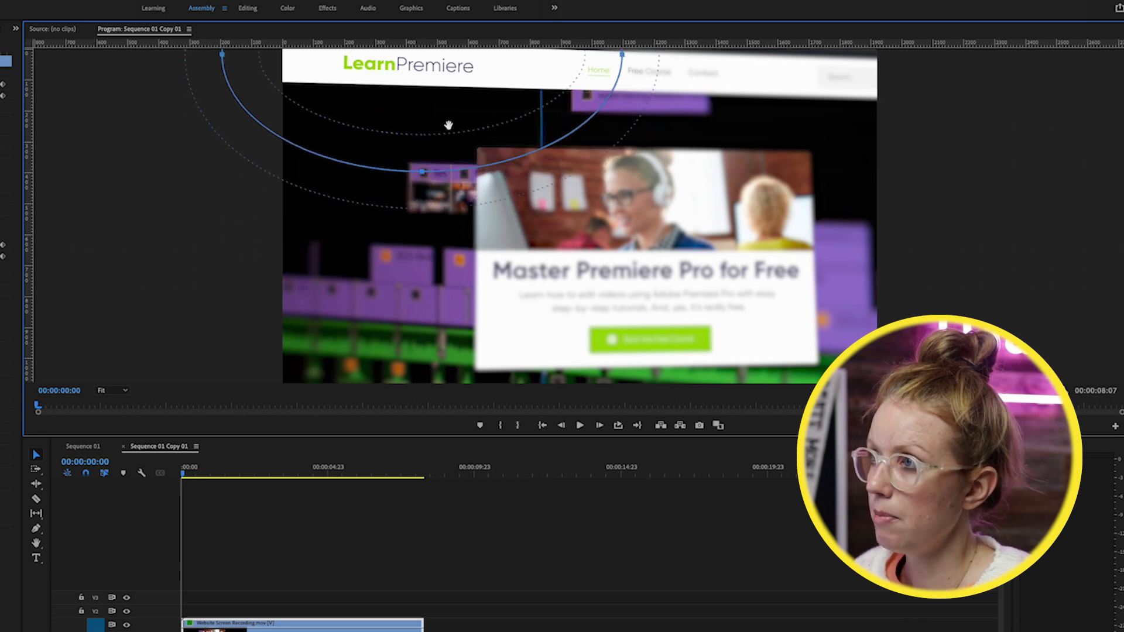
left_click_drag(448, 125, 434, 143)
left_click_drag(605, 173, 605, 179)
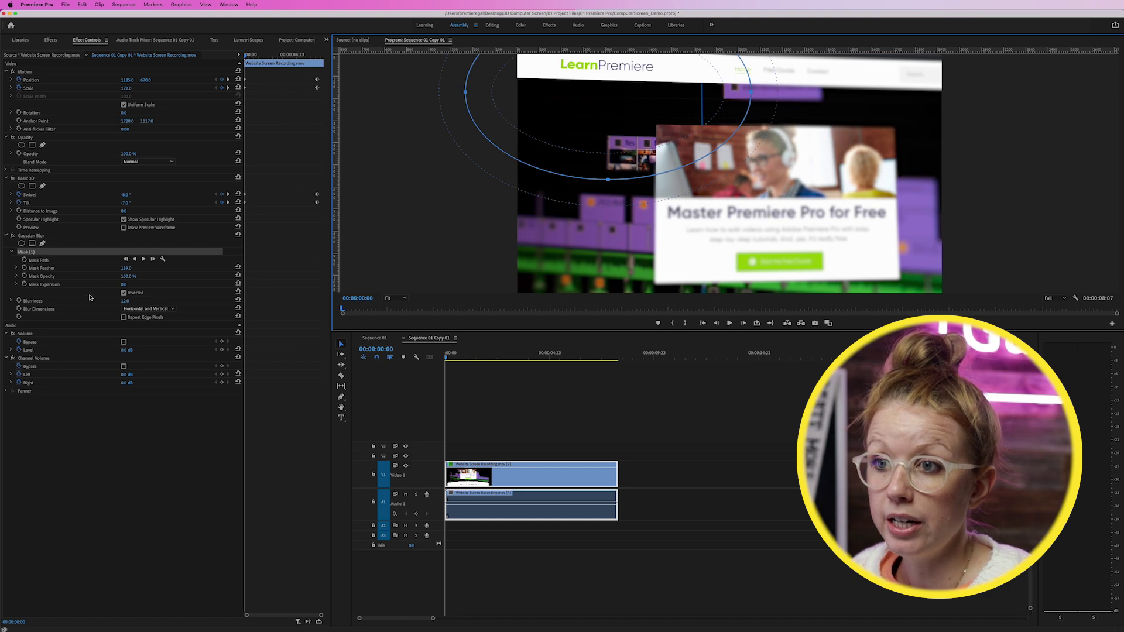
Step: Keyframe the mask path, then at about two seconds move the oval onto the central course card
left_click(24, 260)
left_click(273, 104)
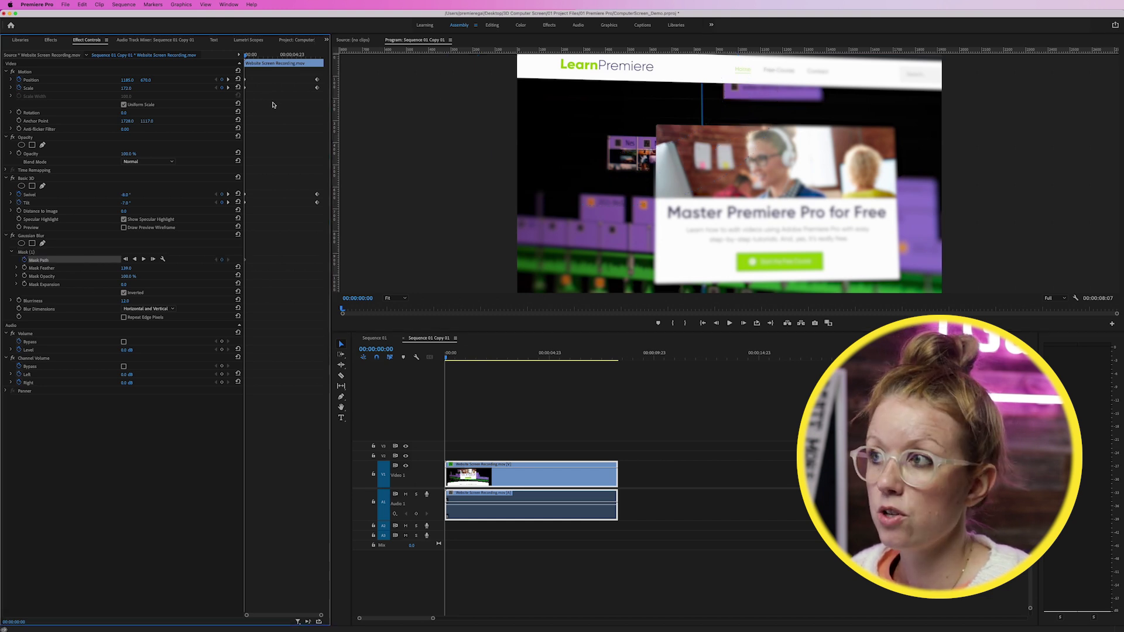
left_click_drag(243, 53, 268, 55)
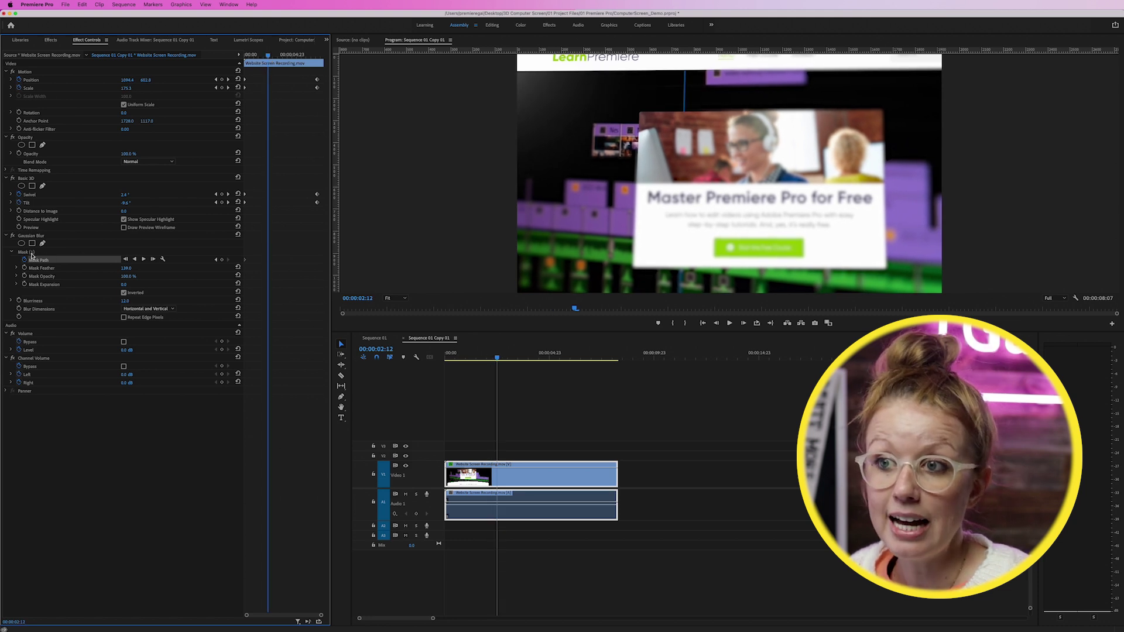
left_click(24, 252)
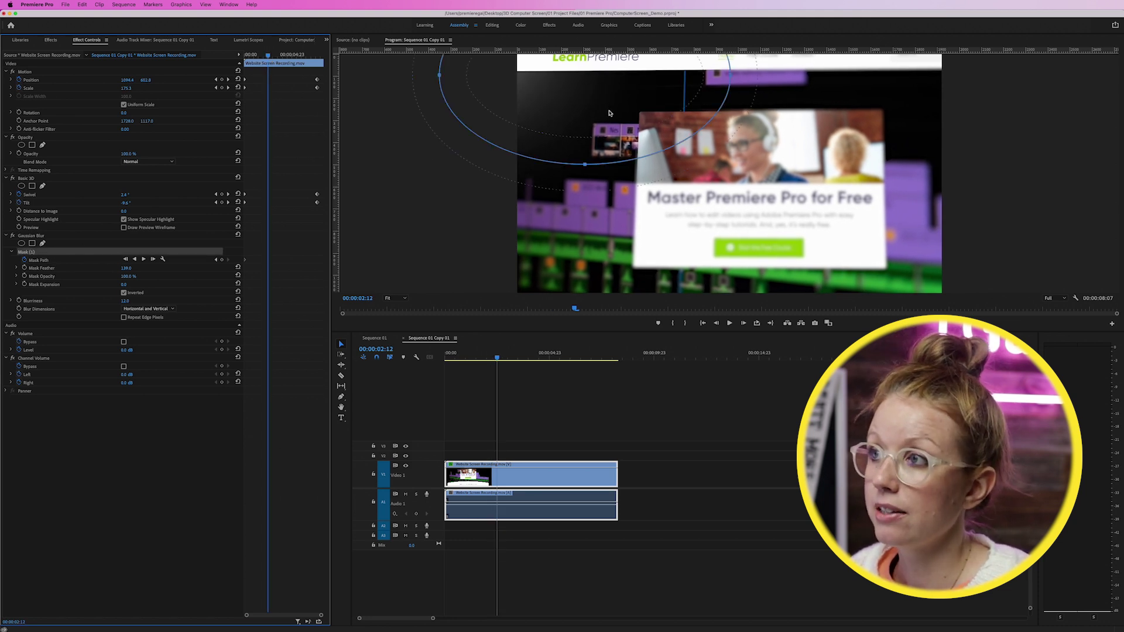
left_click_drag(609, 107, 776, 219)
key("Right")
key("Right")
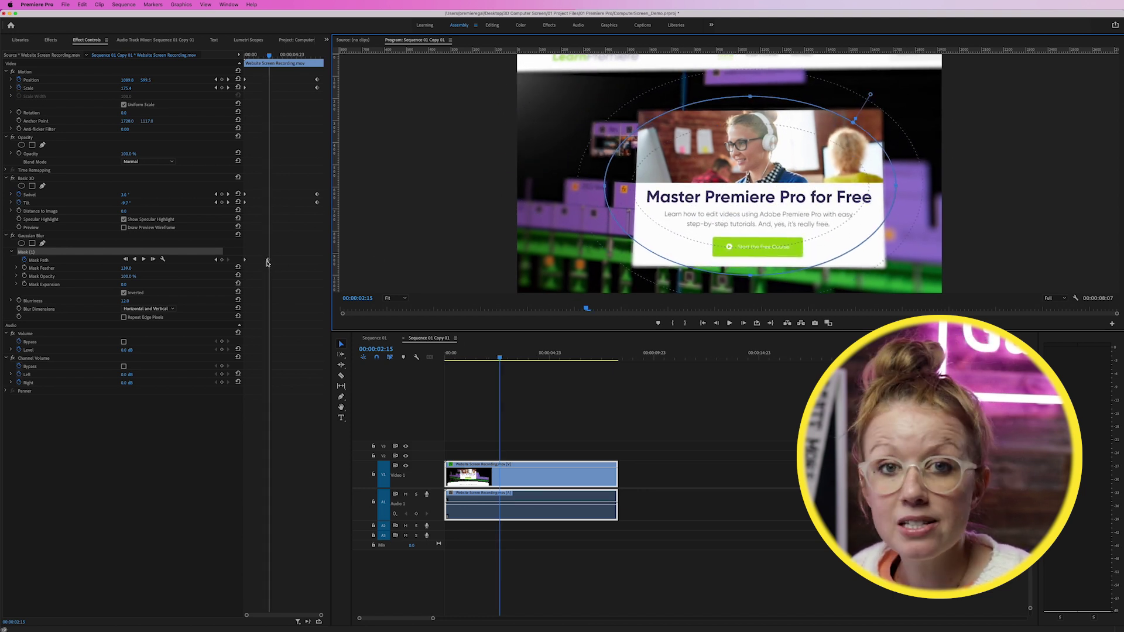
left_click(268, 261)
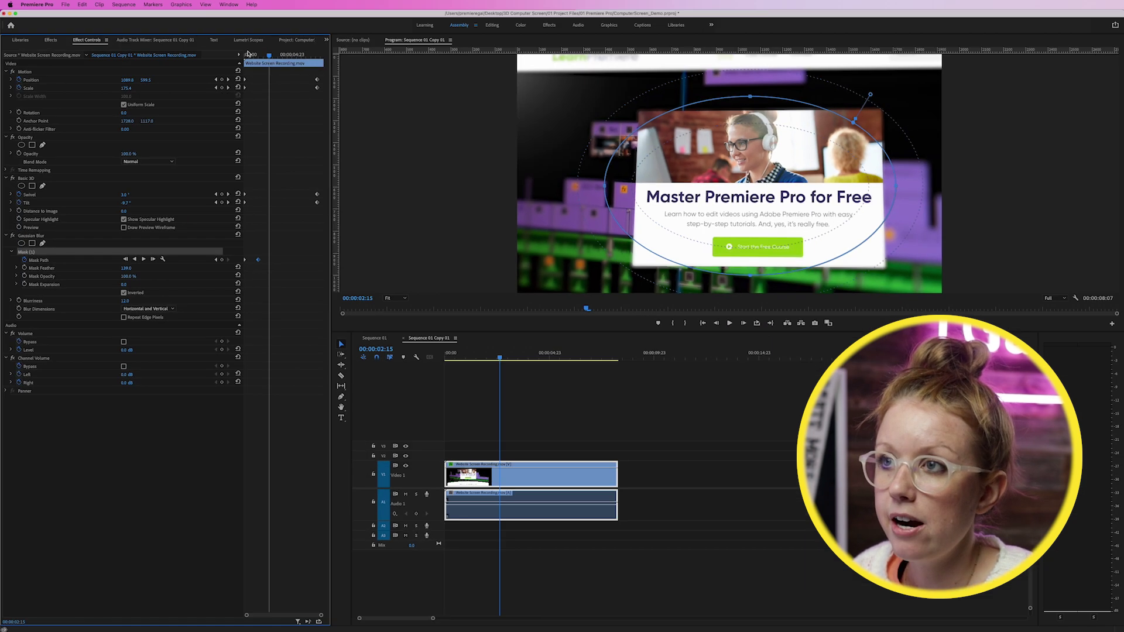
Step: Play the sequence from the start to review the moving blur mask
left_click(248, 55)
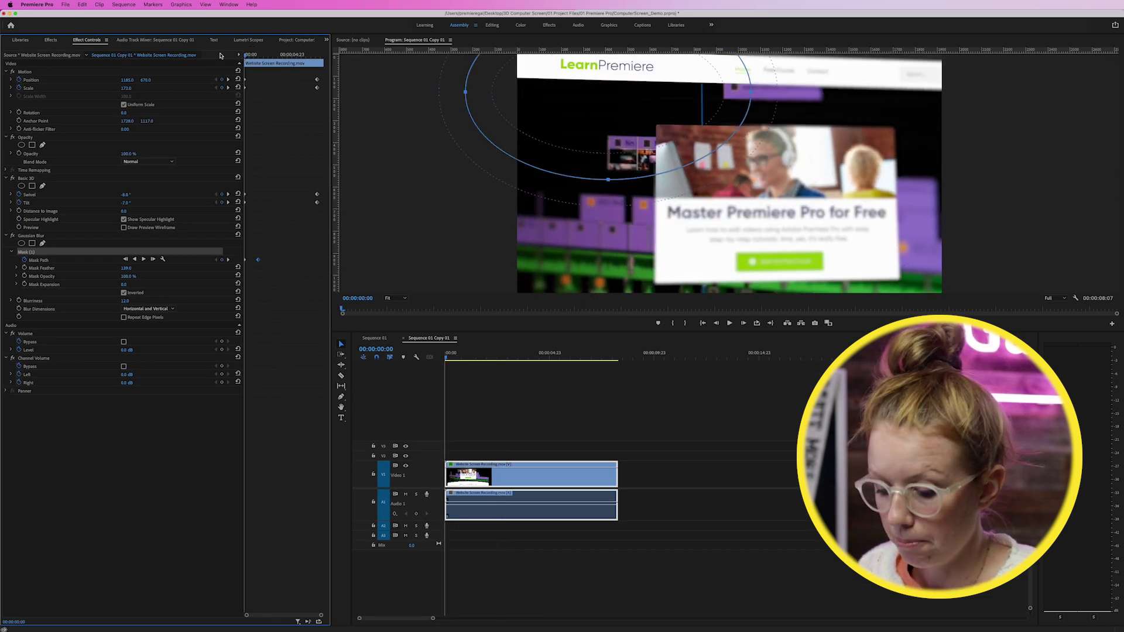
key("space")
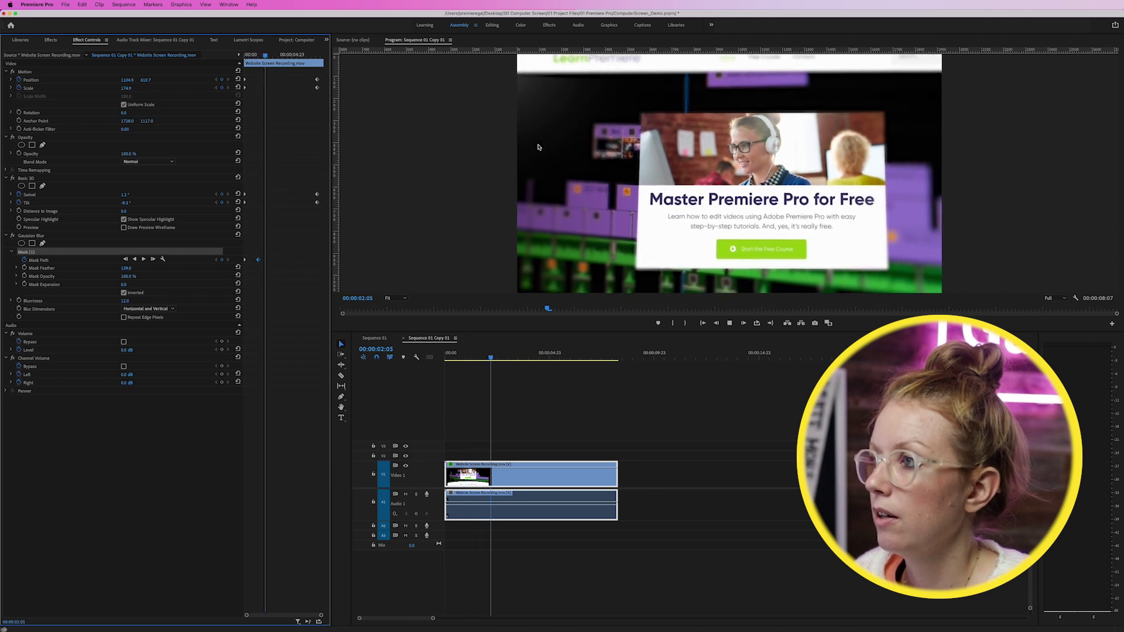
key("space")
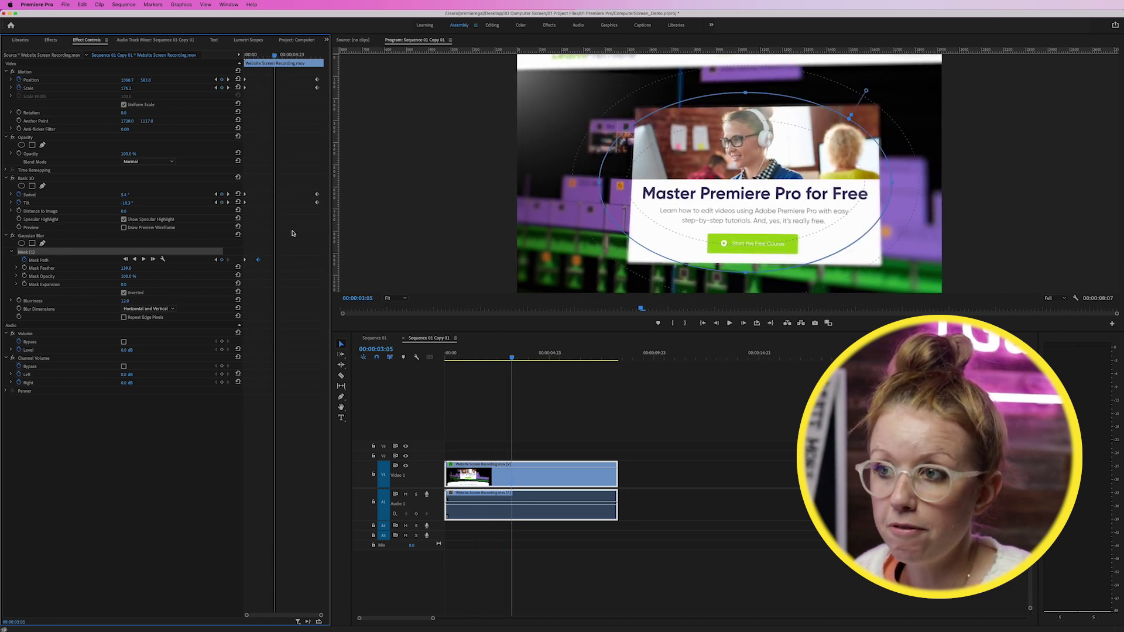